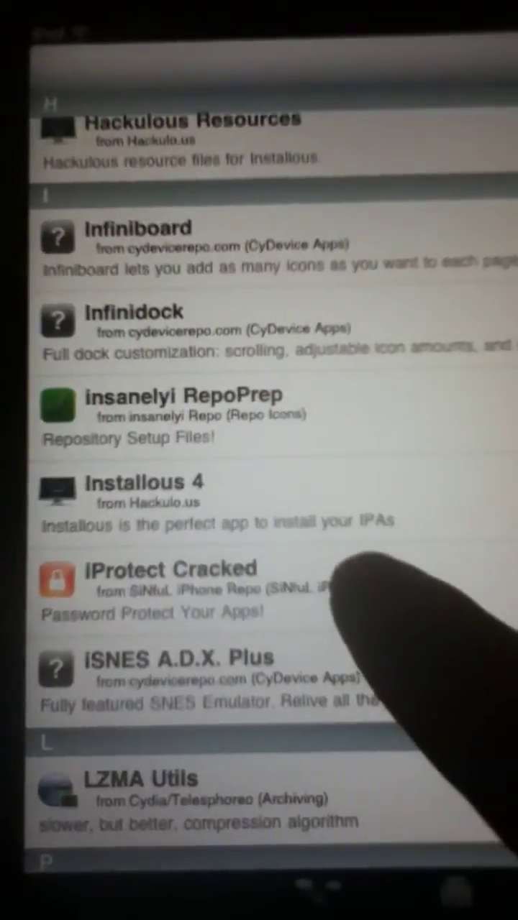
Open the iProtect Cracked package from the SiNful repo listing in Installous
{"action": "left_click", "coordinate": [374, 619]}
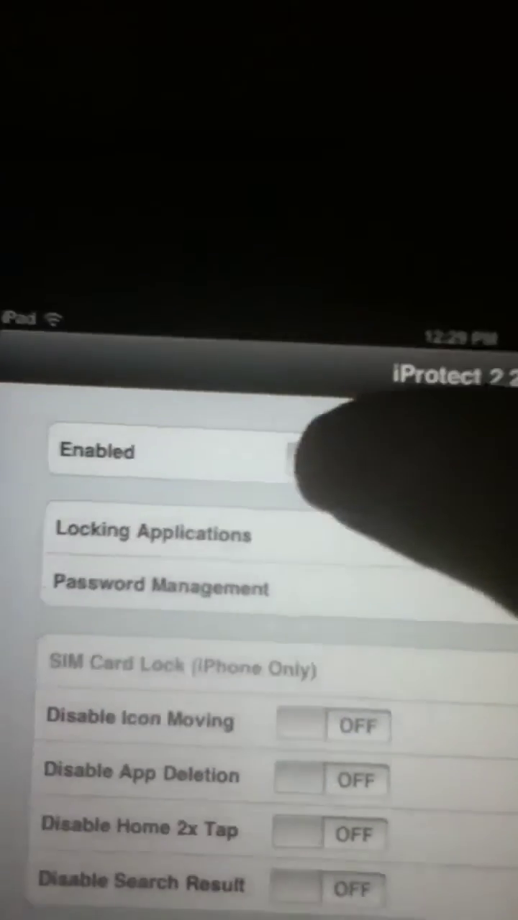
Turn iProtect's Enabled switch on and open the Locking Applications list
{"action": "left_click", "coordinate": [233, 359]}
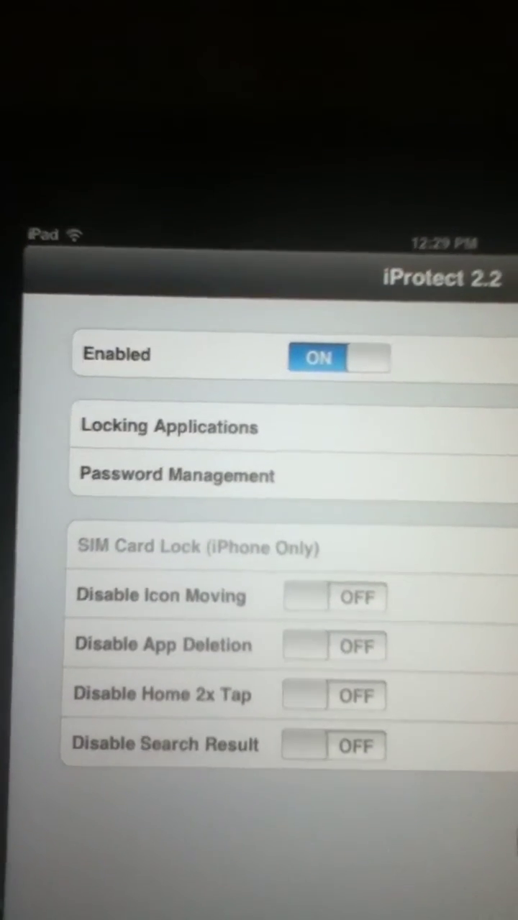
{"action": "left_click", "coordinate": [287, 427]}
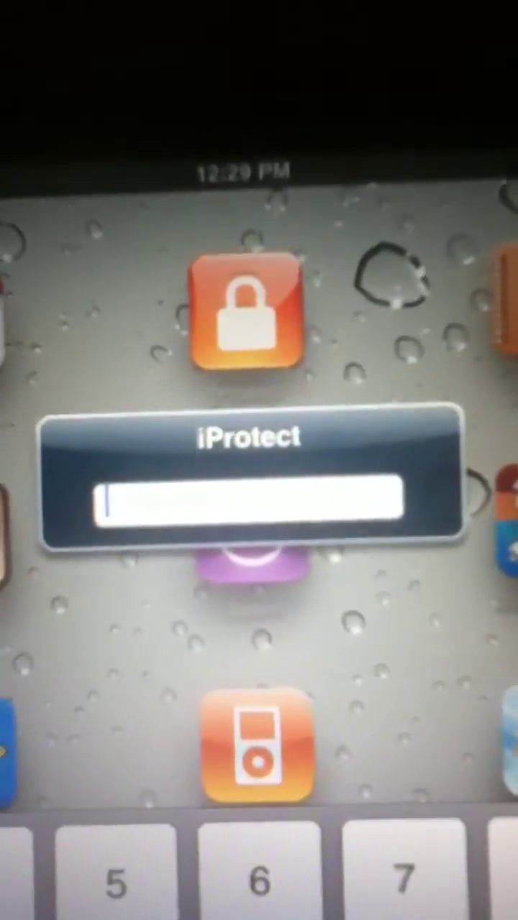
{"action": "type", "text": "1"}
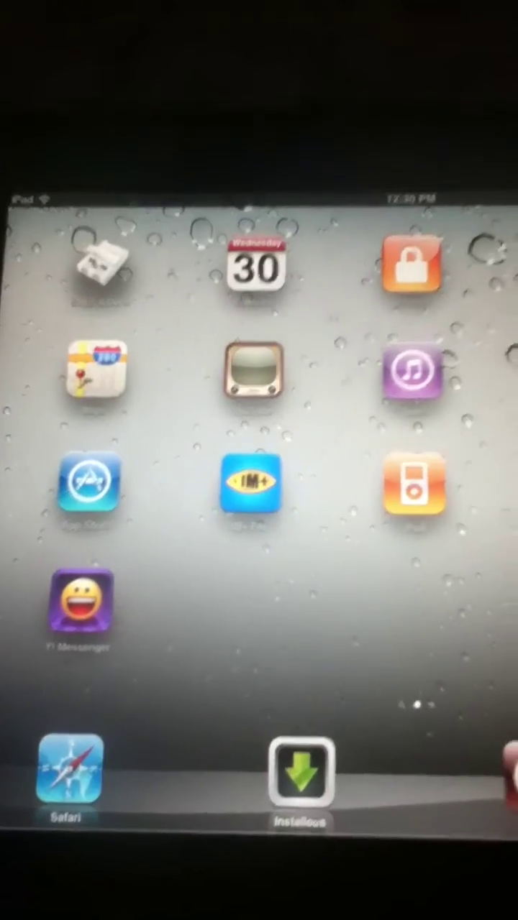
Launch Installous from the dock and a locked app to raise the iProtect password prompt
{"action": "left_click", "coordinate": [319, 752]}
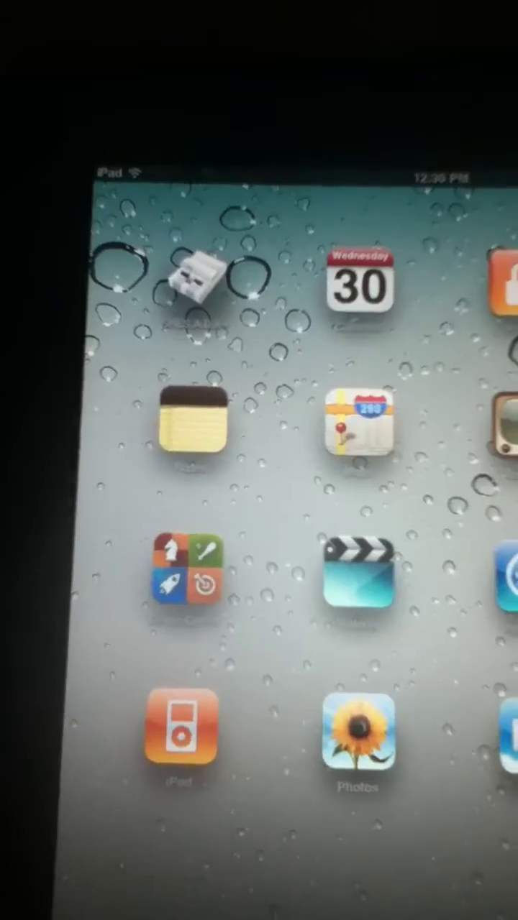
{"action": "left_click", "coordinate": [512, 402]}
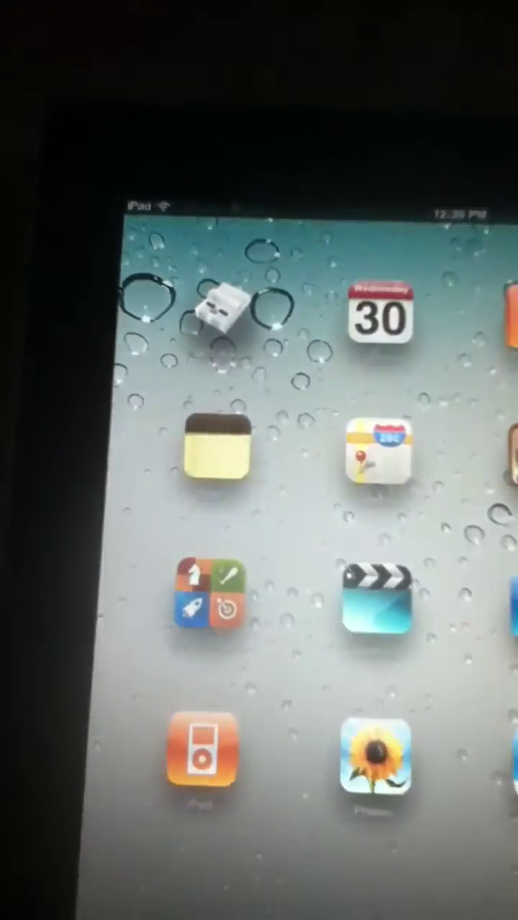